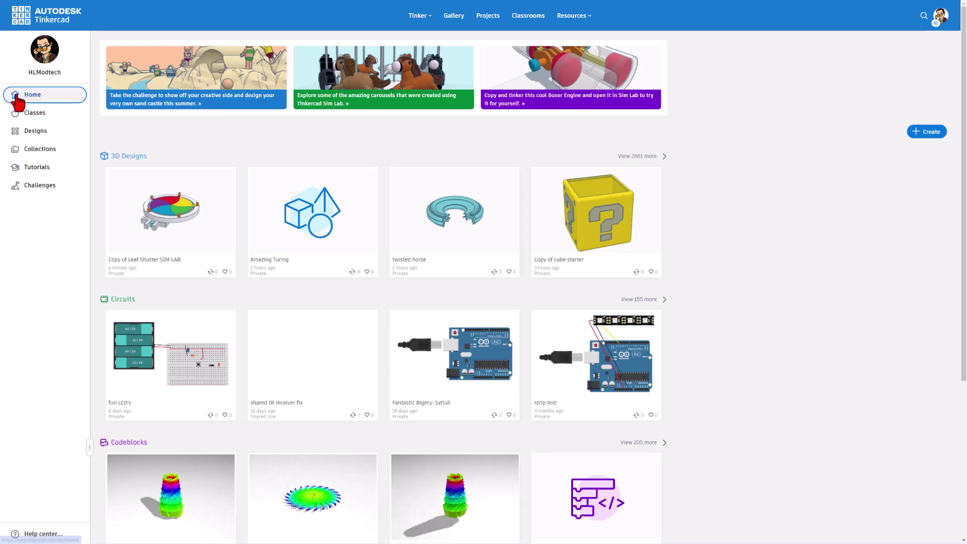
Open the Sandcastle Challenge page from the dashboard and scroll through its requirements
click(173, 80)
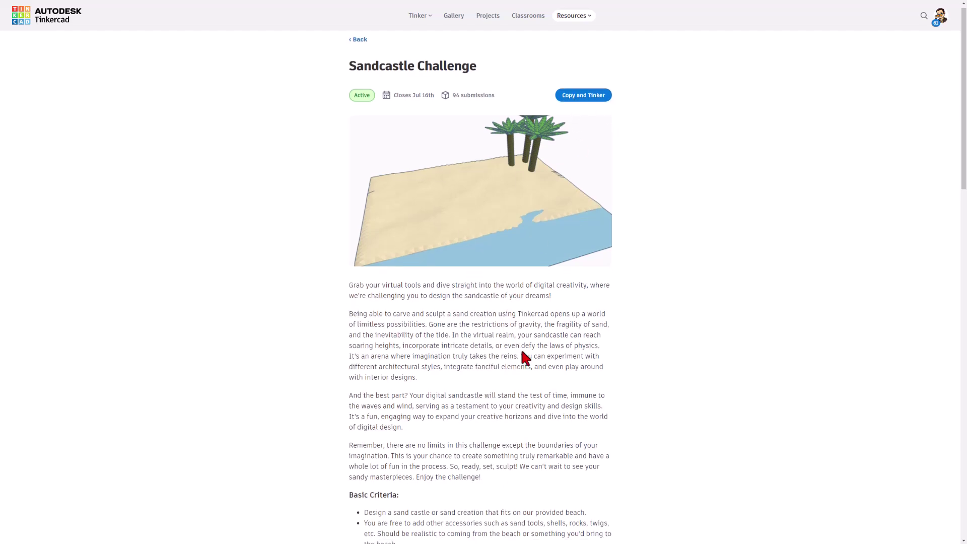
scroll(522, 348, down, 3)
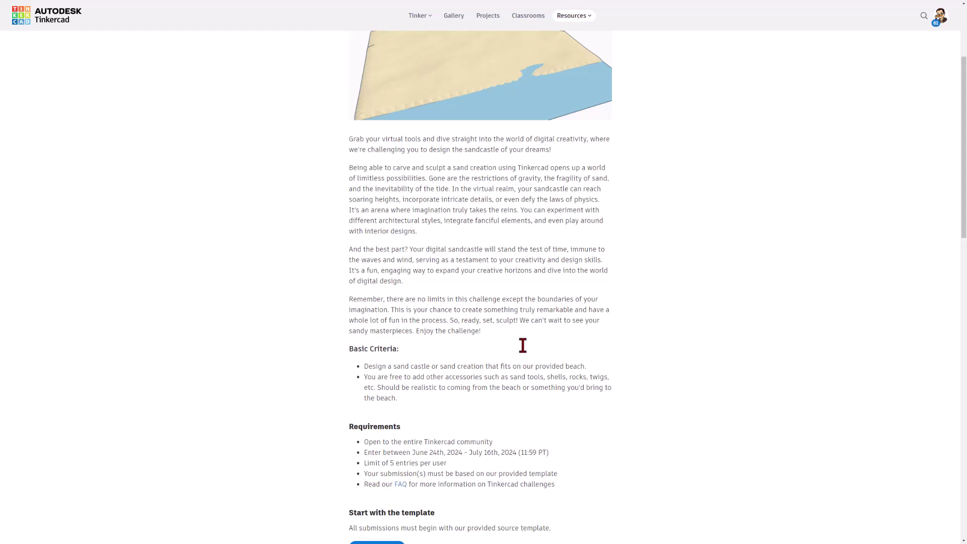
scroll(522, 342, up, 3)
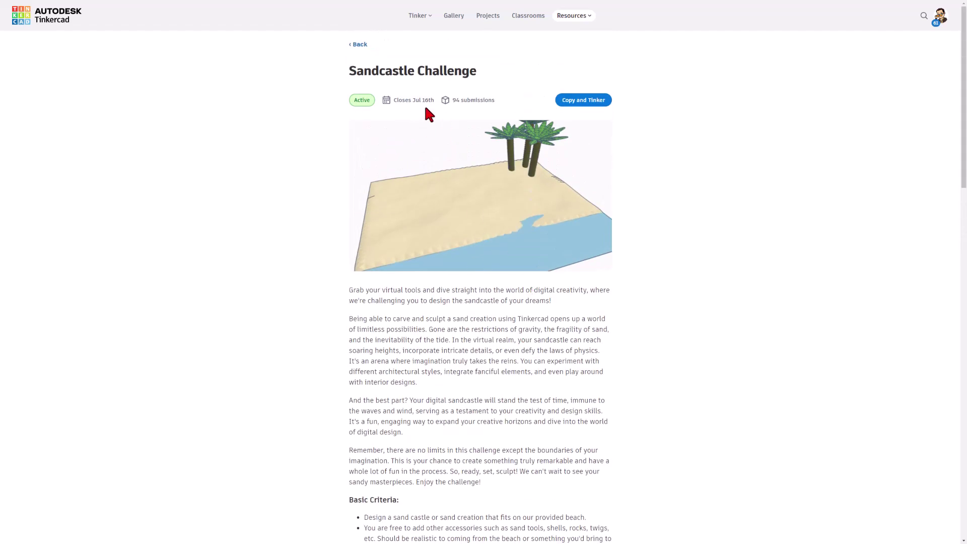
Return to the dashboard and open the Carousel challenge roundup article
click(24, 14)
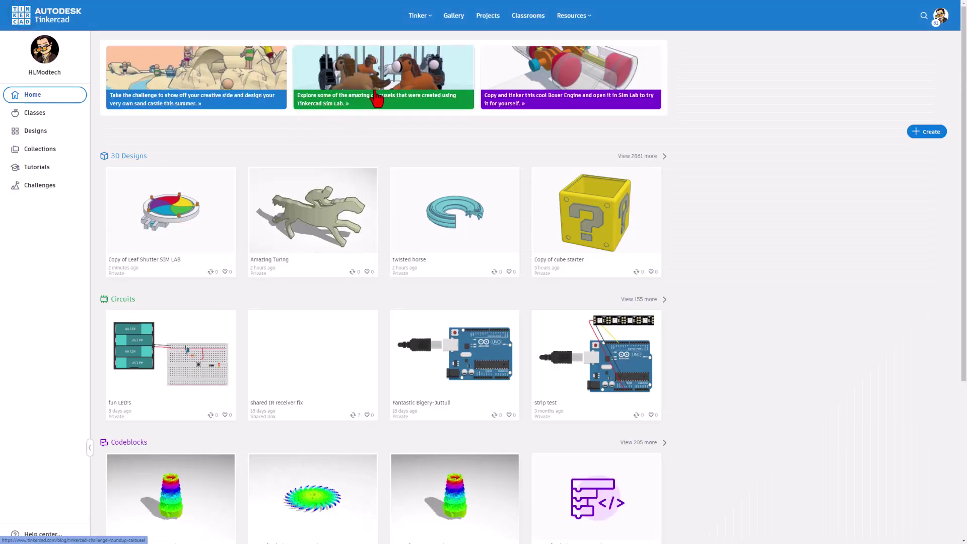
click(379, 80)
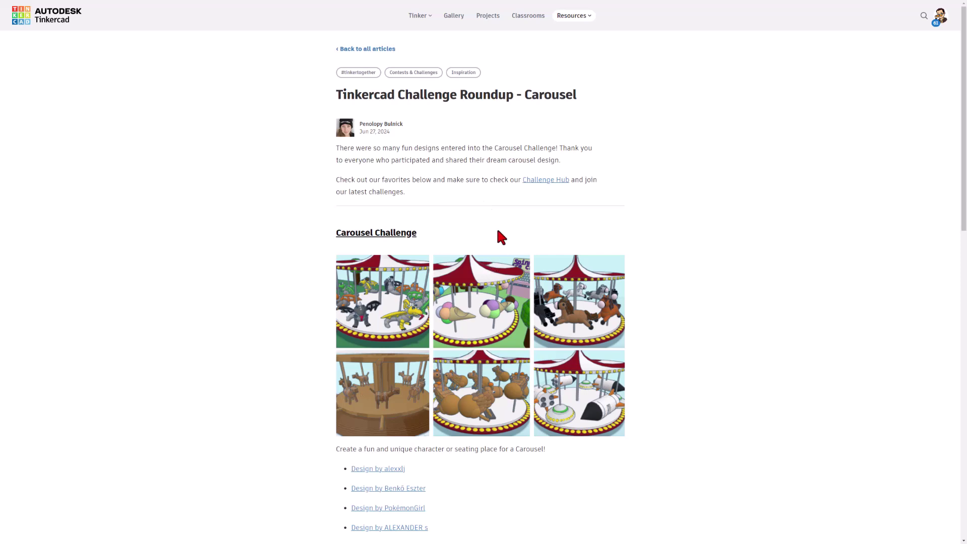
Give Boxer Engine SIM LAB a Staff Pick Ready reaction and copy it into the 3D editor
click(23, 22)
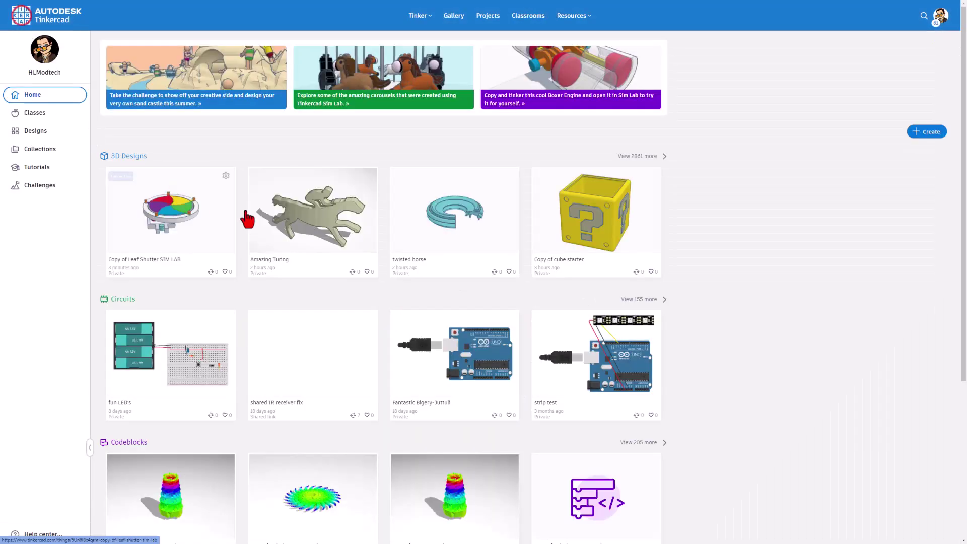
click(583, 71)
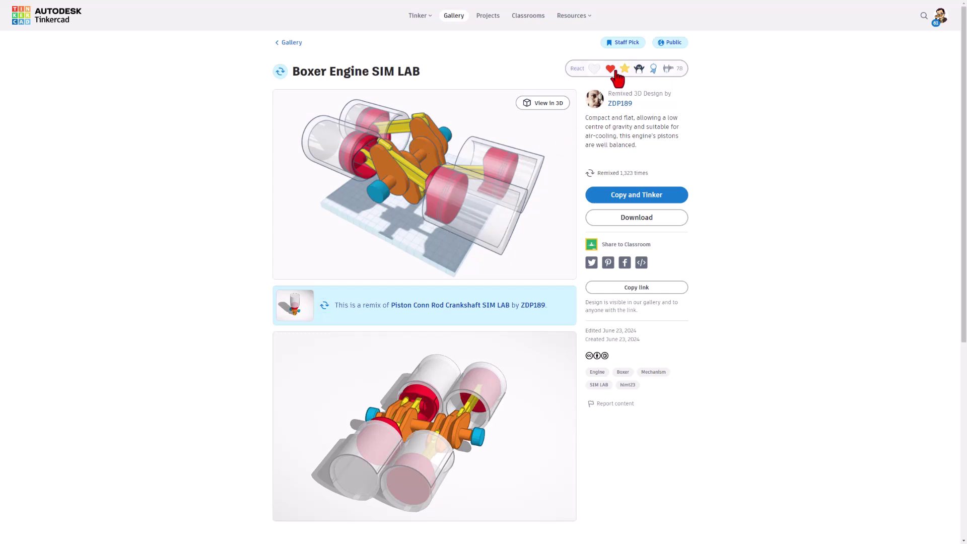
mouse_move(615, 72)
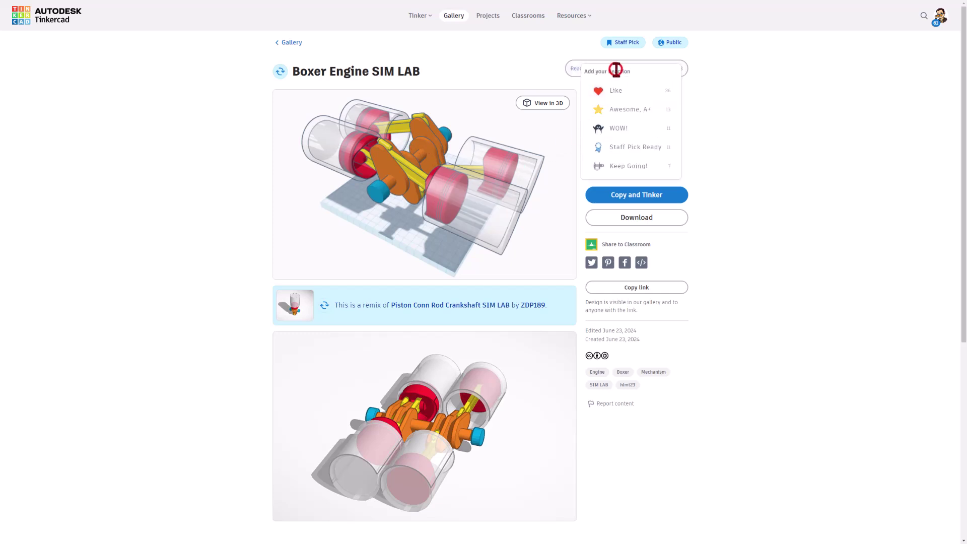
click(611, 148)
click(629, 194)
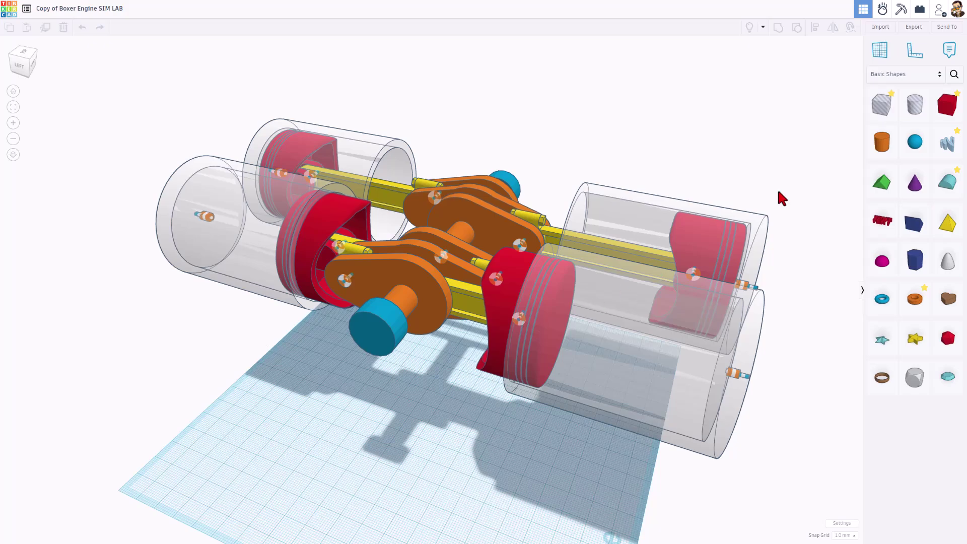
Switch the engine copy into Sim Lab and inspect a cylinder, red piston, axle and slider connectors
click(883, 9)
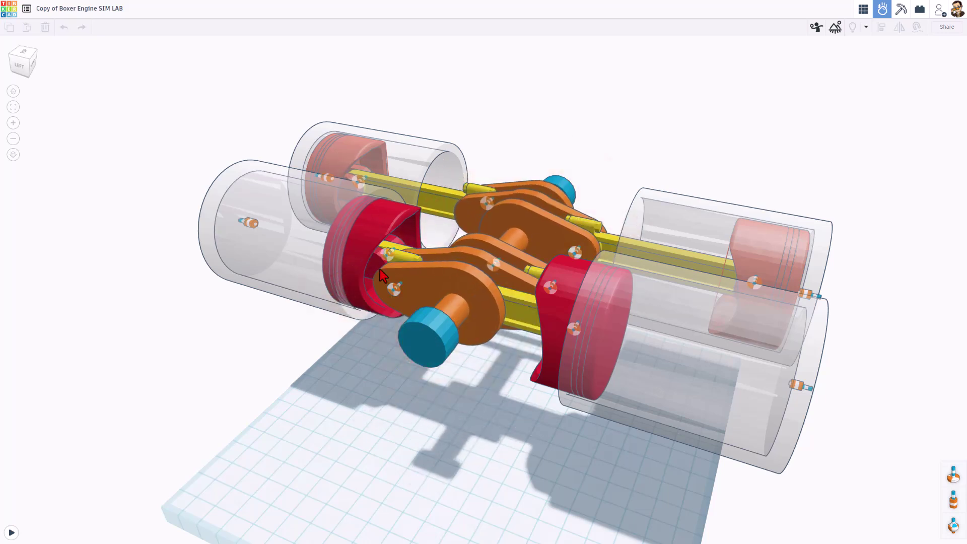
click(624, 351)
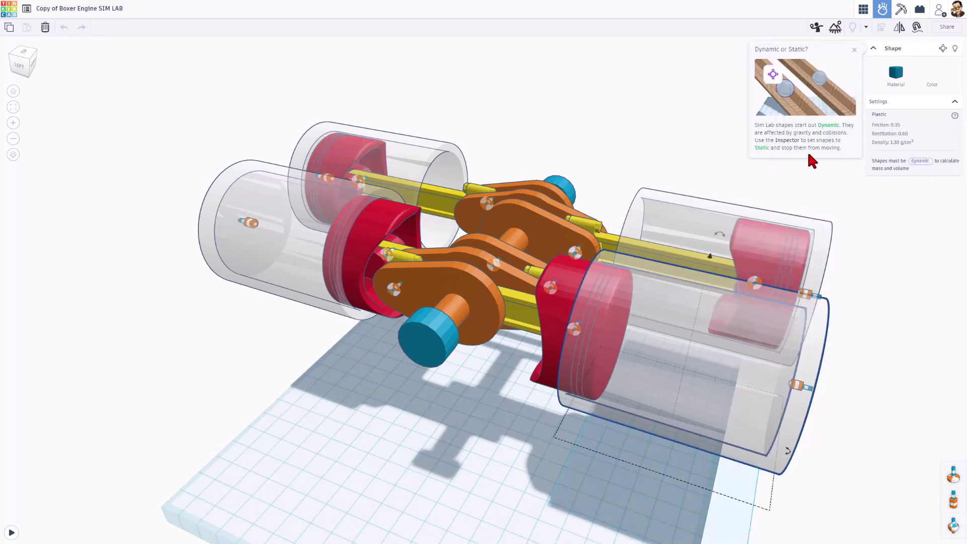
click(572, 291)
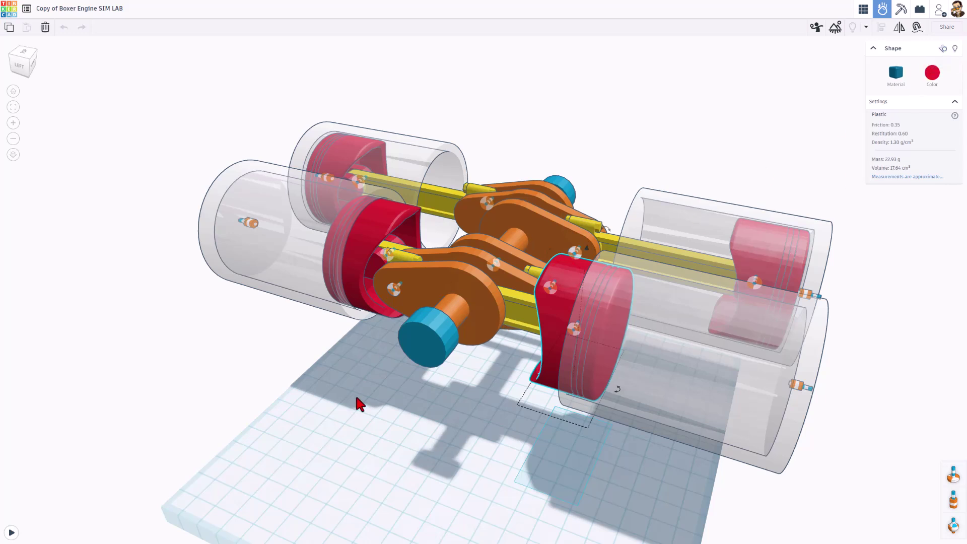
right_drag(373, 401, 395, 309)
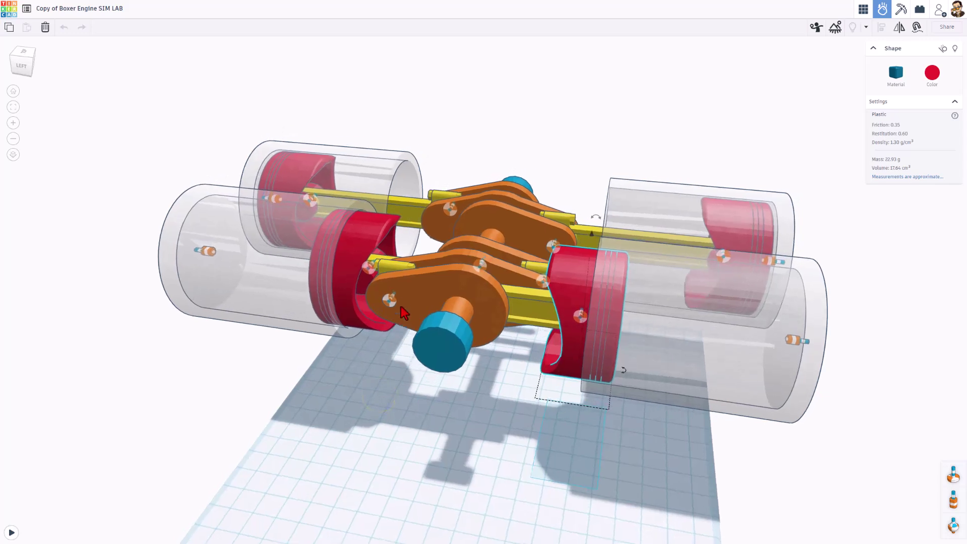
click(395, 307)
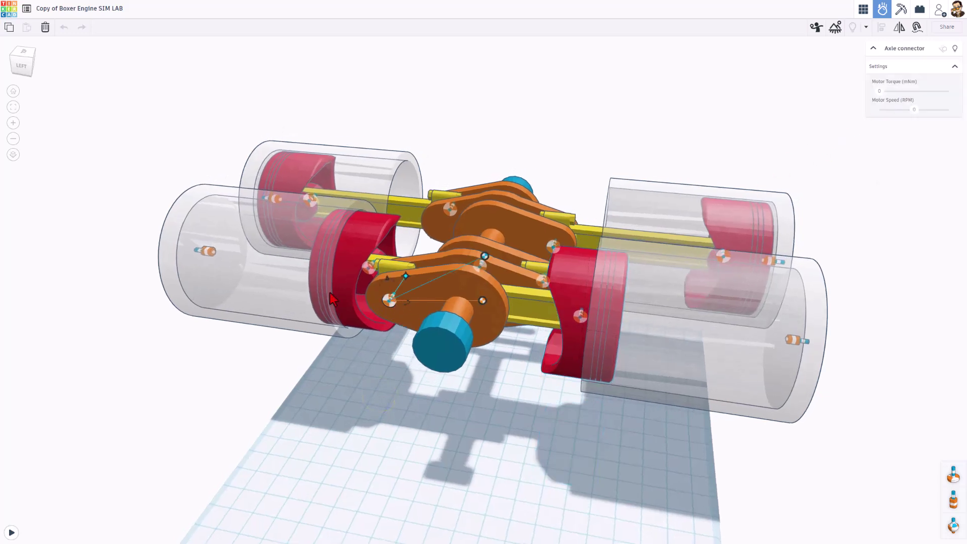
click(204, 250)
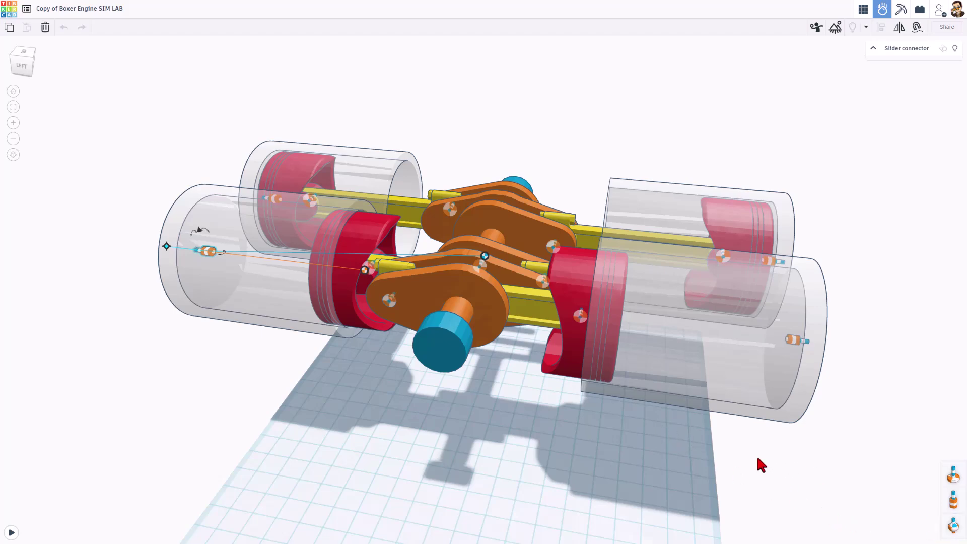
right_drag(757, 460, 633, 440)
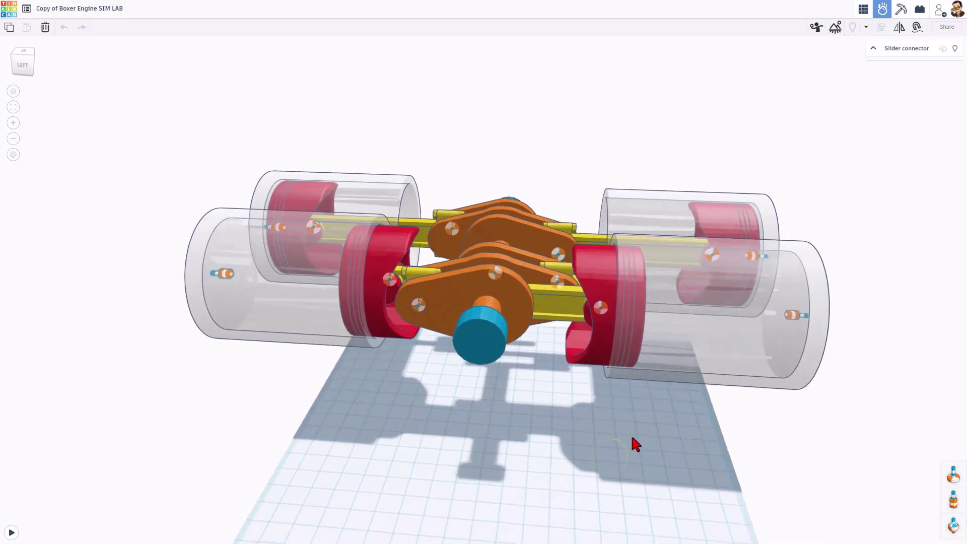
Run the engine simulation, pause it, and scrub the timeline back to about 0:01
click(11, 534)
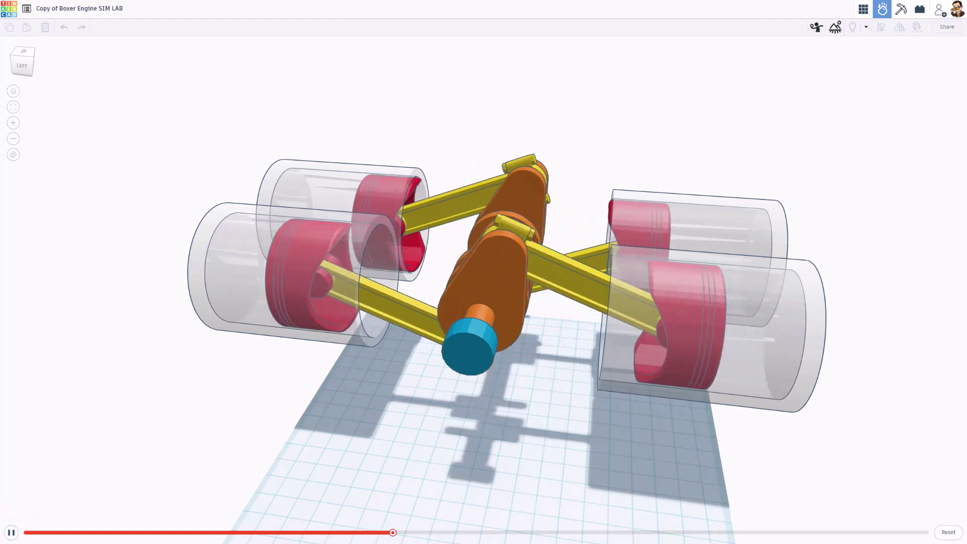
click(15, 533)
right_drag(228, 515, 453, 508)
drag(408, 532, 328, 518)
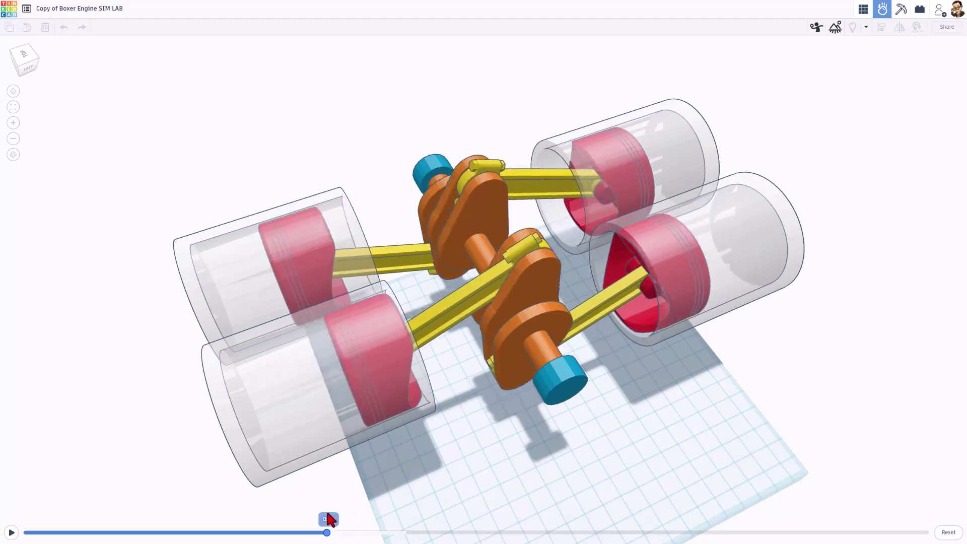
right_drag(352, 451, 447, 497)
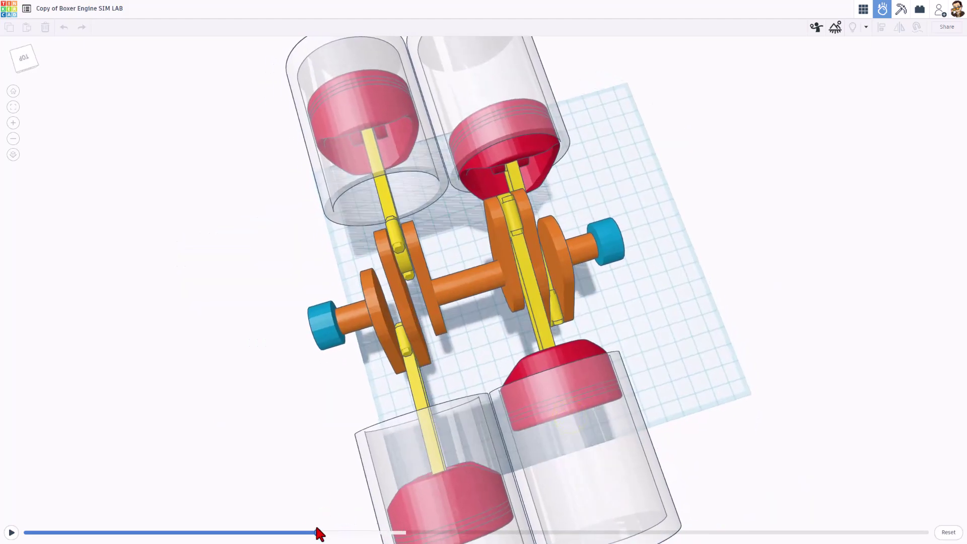
drag(317, 533, 231, 532)
right_drag(464, 326, 387, 397)
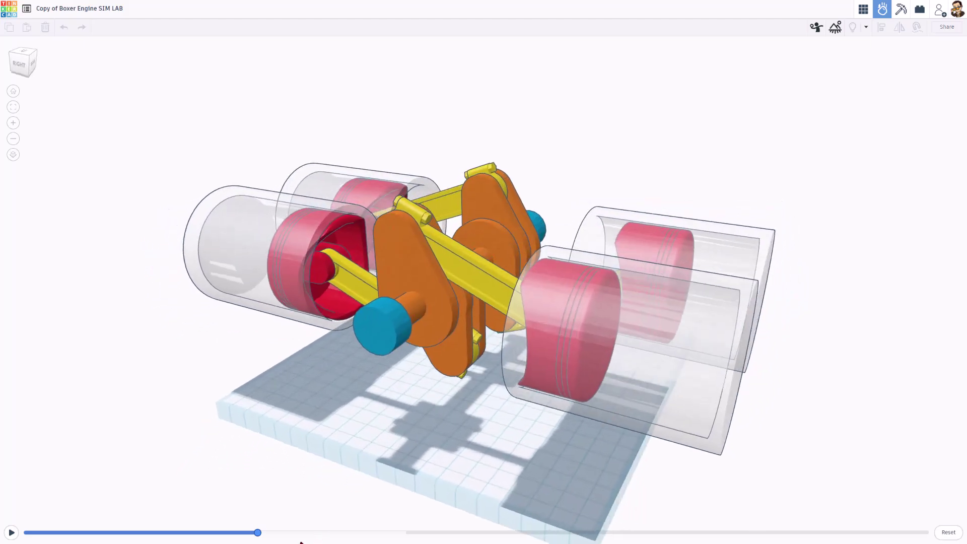
mouse_move(258, 532)
mouse_down()
mouse_move(164, 532)
mouse_move(268, 537)
mouse_up()
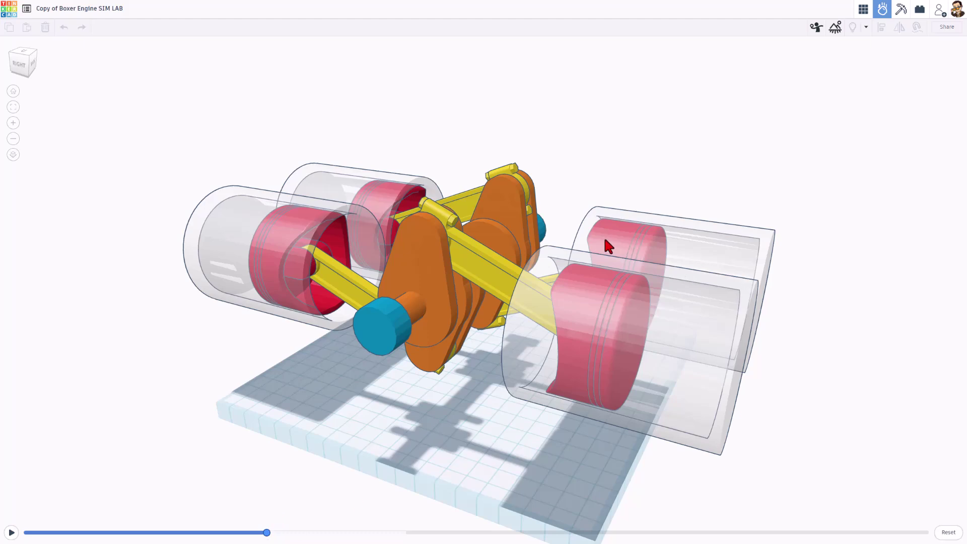
In design mode, ungroup the front-right cylinder and hide its inner and outer cylinders
click(864, 10)
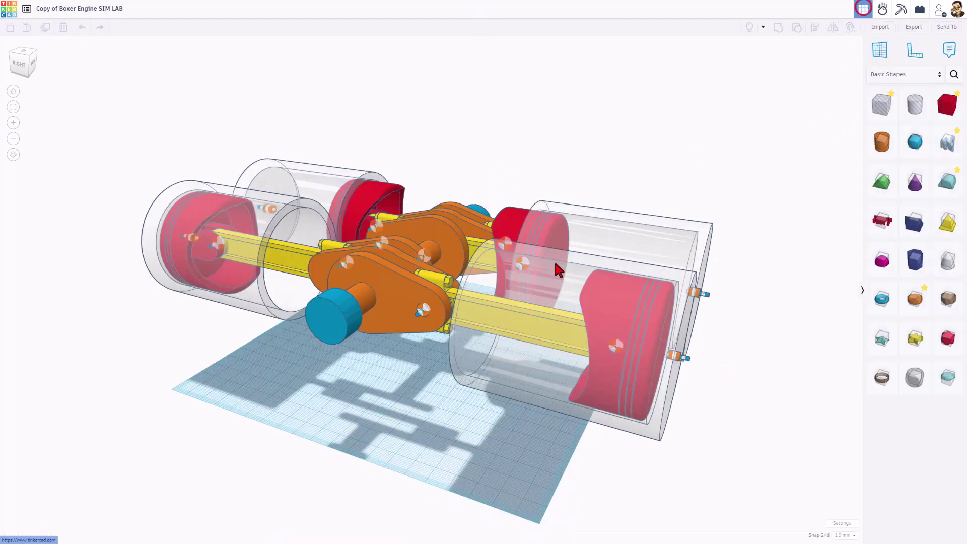
click(515, 346)
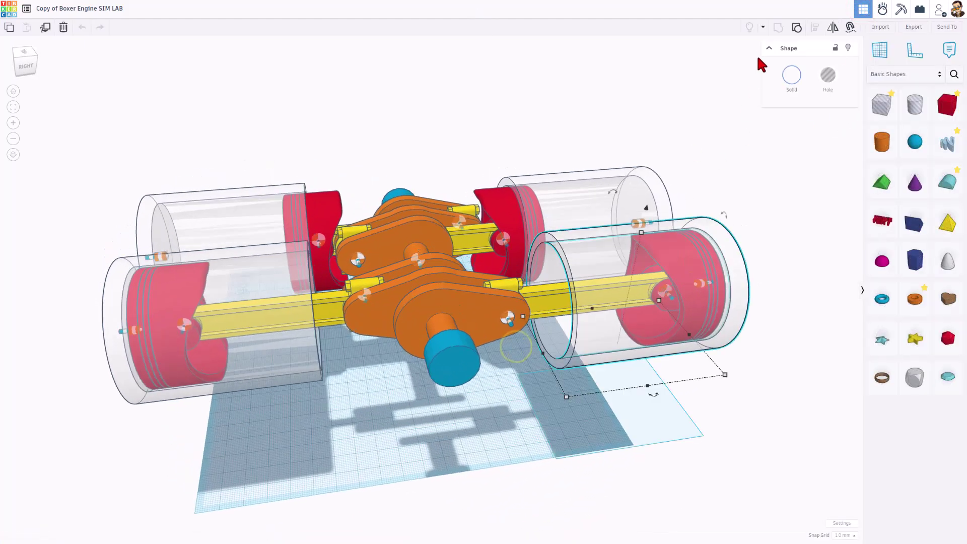
click(796, 29)
click(743, 427)
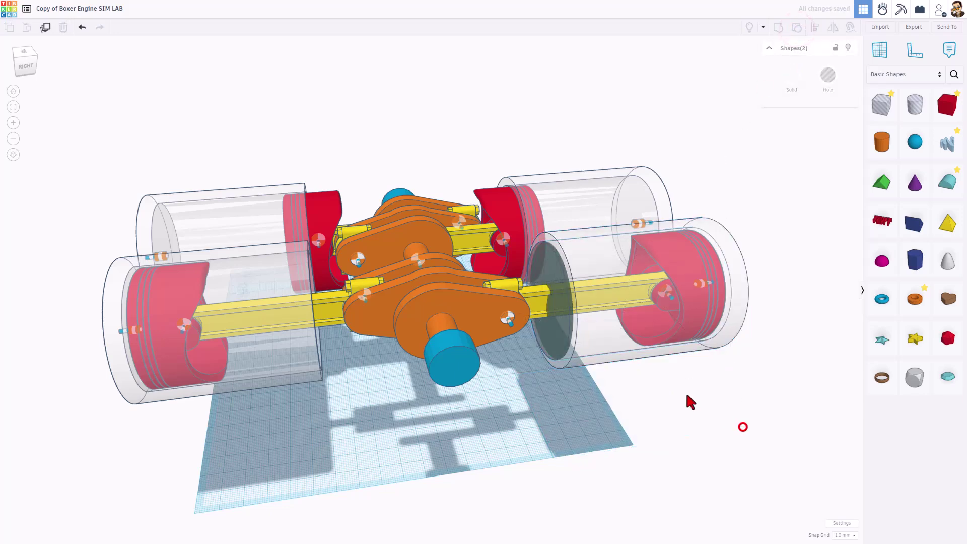
click(551, 342)
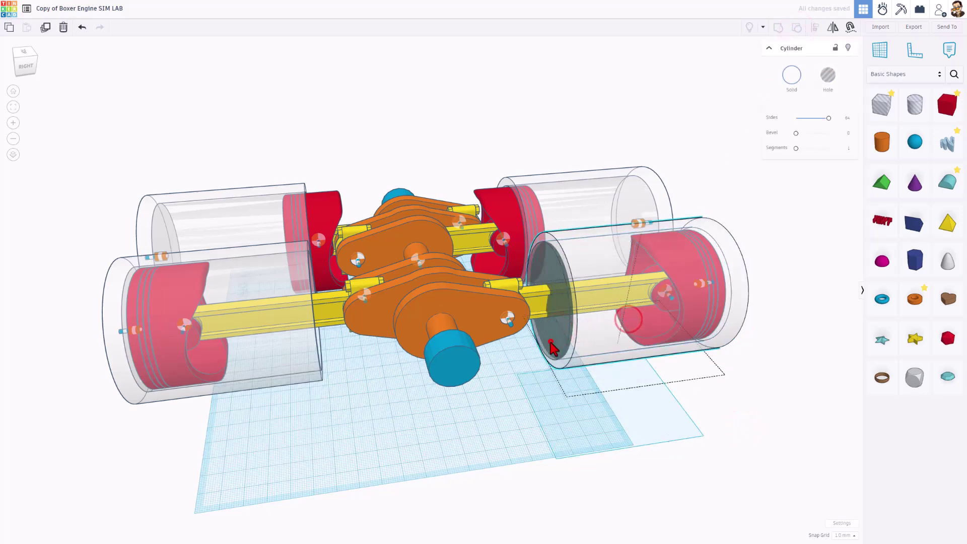
shift+click(601, 347)
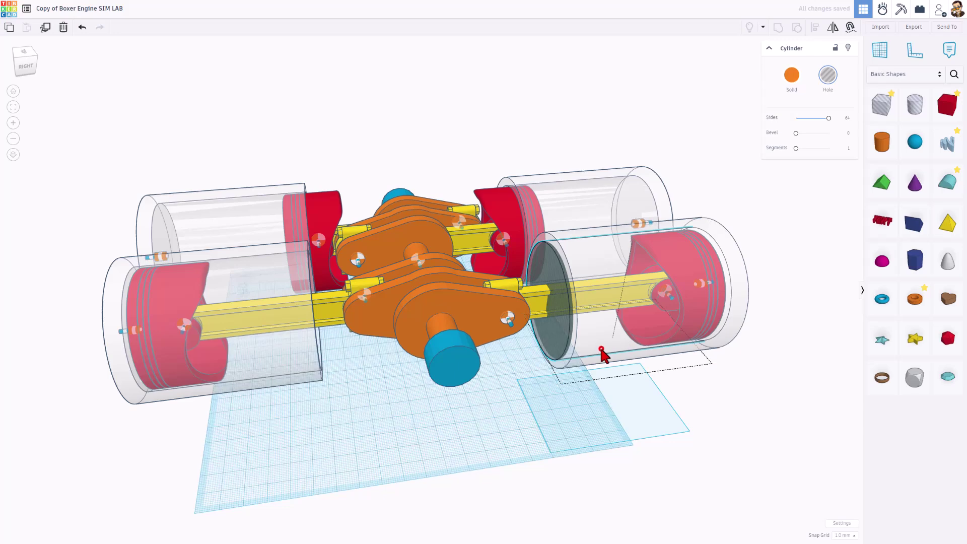
click(851, 48)
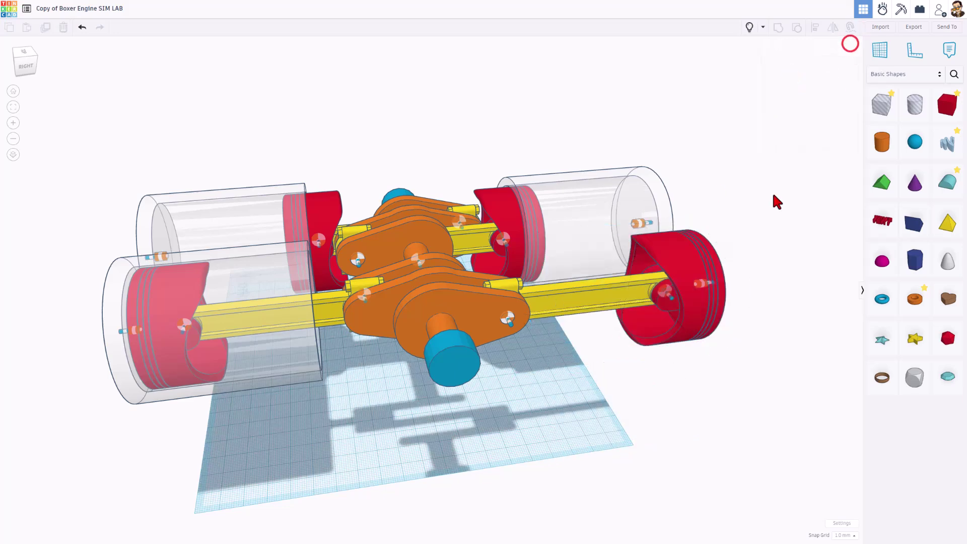
Inspect the exposed red piston and its axle connector, then return to your designs
scroll(712, 341, up, 8)
mouse_move(666, 311)
right_down()
mouse_move(719, 318)
mouse_move(619, 285)
right_up()
click(600, 264)
click(594, 259)
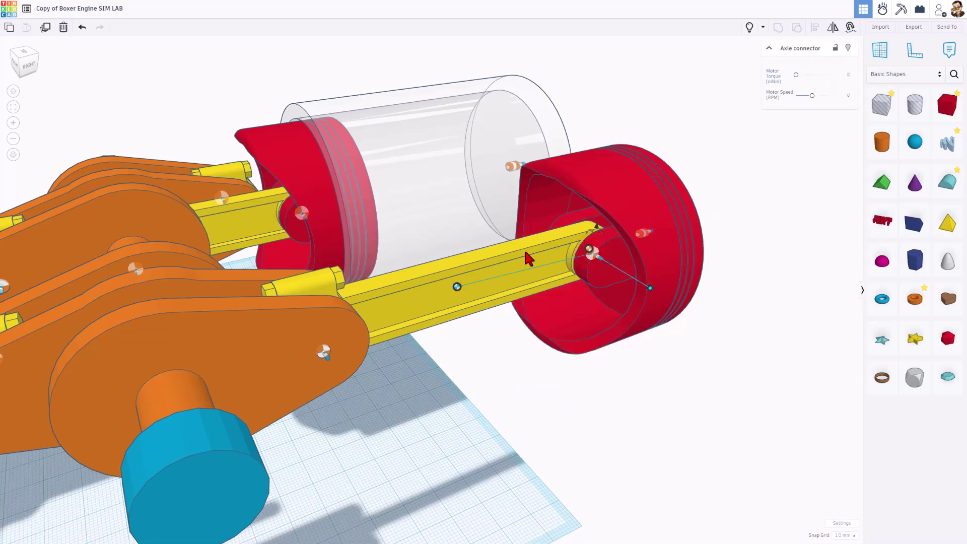
scroll(583, 395, down, 5)
mouse_move(583, 395)
right_down()
mouse_move(551, 402)
mouse_move(583, 414)
mouse_move(594, 411)
mouse_move(577, 399)
mouse_move(533, 395)
mouse_move(647, 406)
mouse_move(580, 403)
right_up()
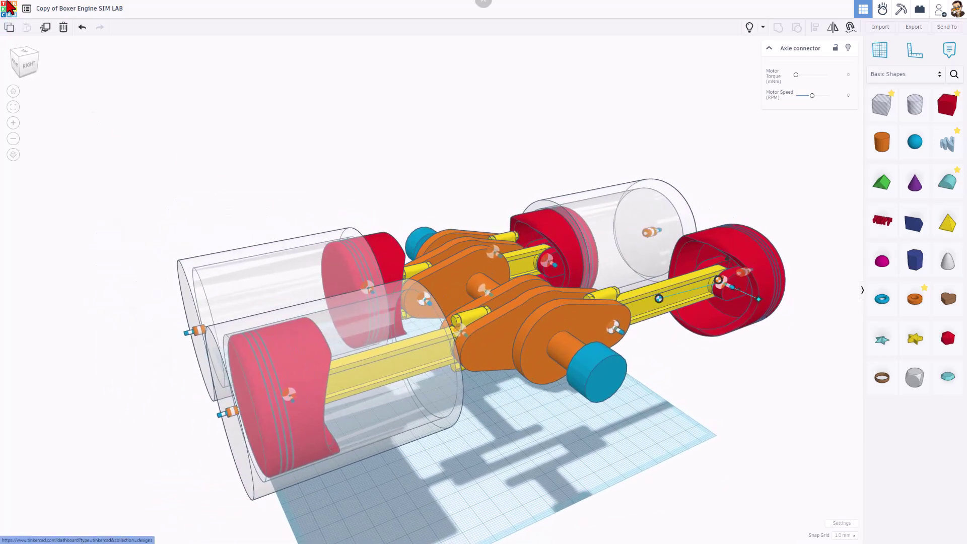
click(10, 16)
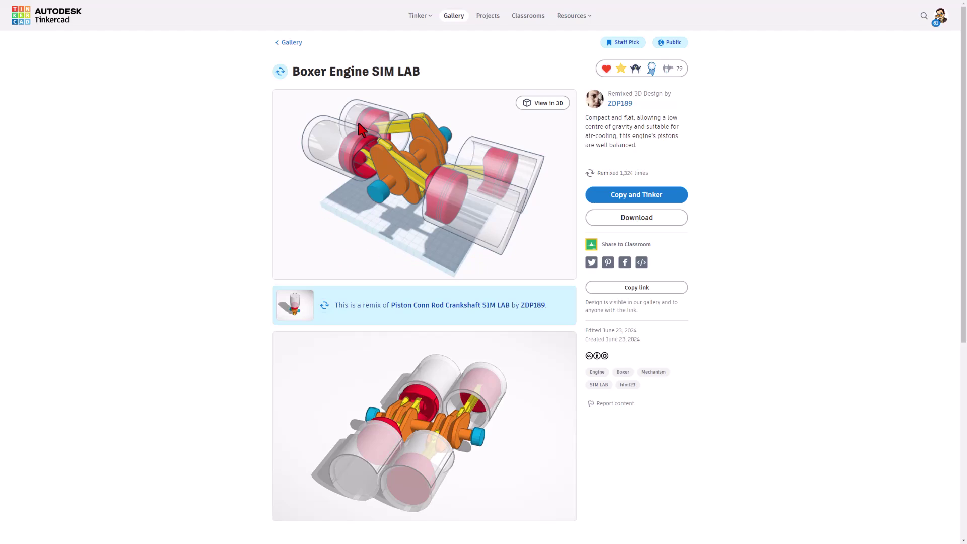
Open the designer's profile and scroll through SIM LAB designs like Leaf Shutter and Drill SIM LAB
click(617, 108)
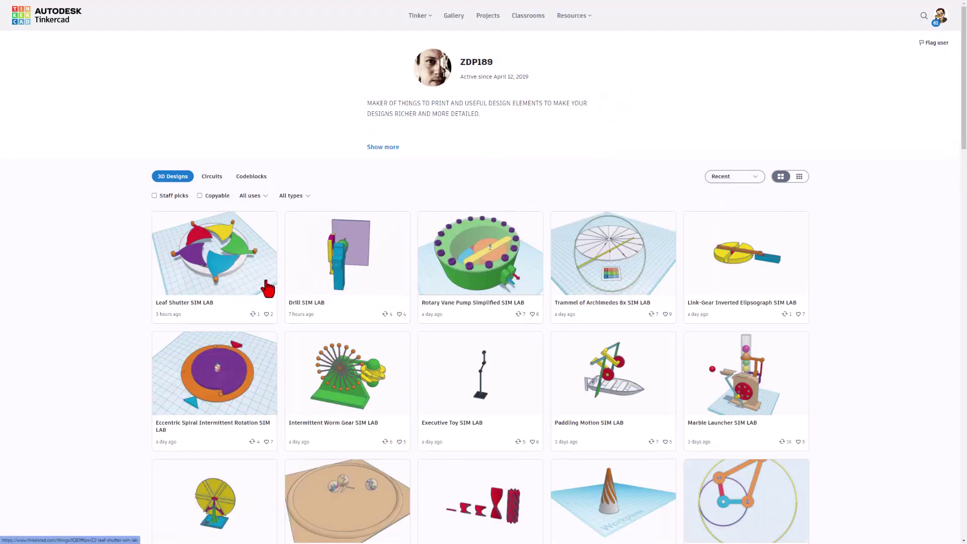
scroll(295, 287, down, 2)
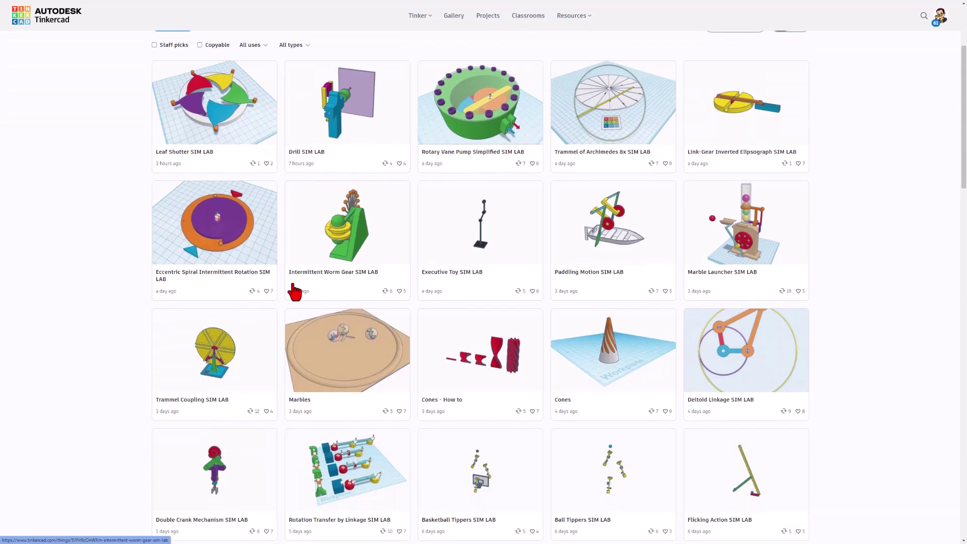
scroll(290, 281, up, 1)
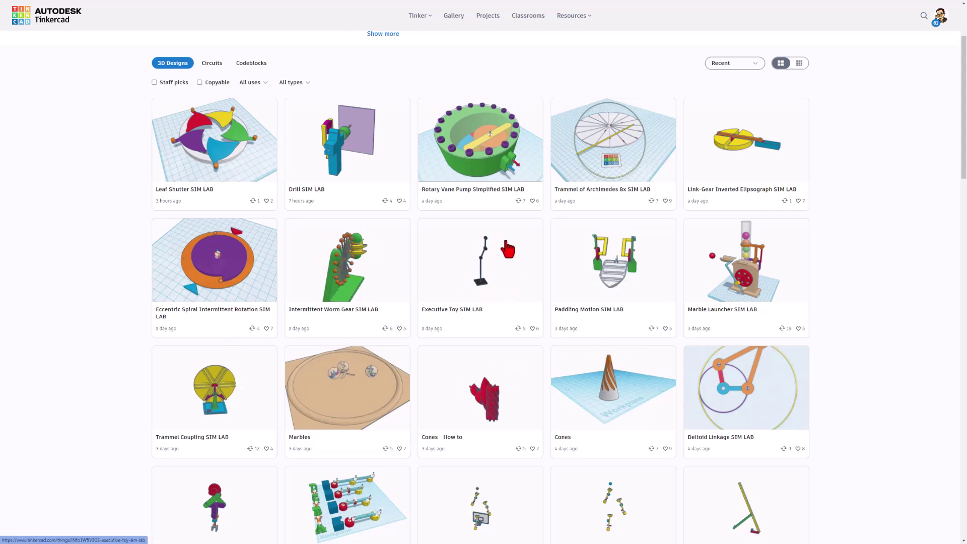
scroll(508, 249, up, 2)
Give Sisyphus Kinetic Sculpture a WOW! reaction, then show all designs in a compact grid
click(453, 16)
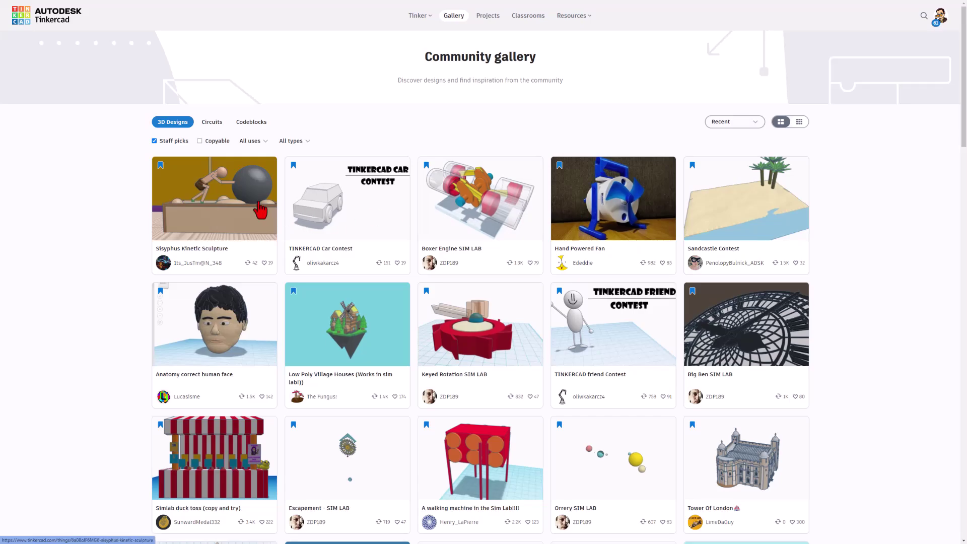
click(226, 212)
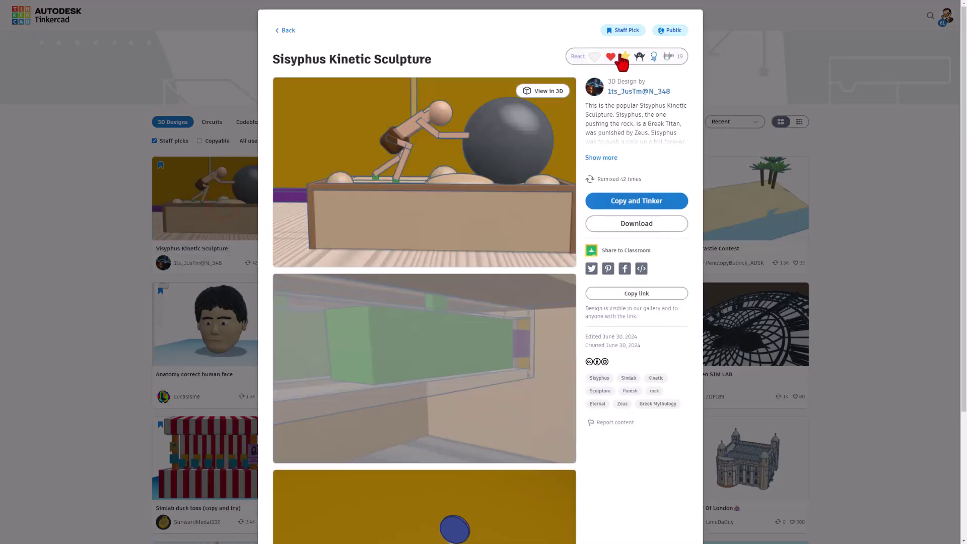
mouse_move(624, 61)
click(624, 118)
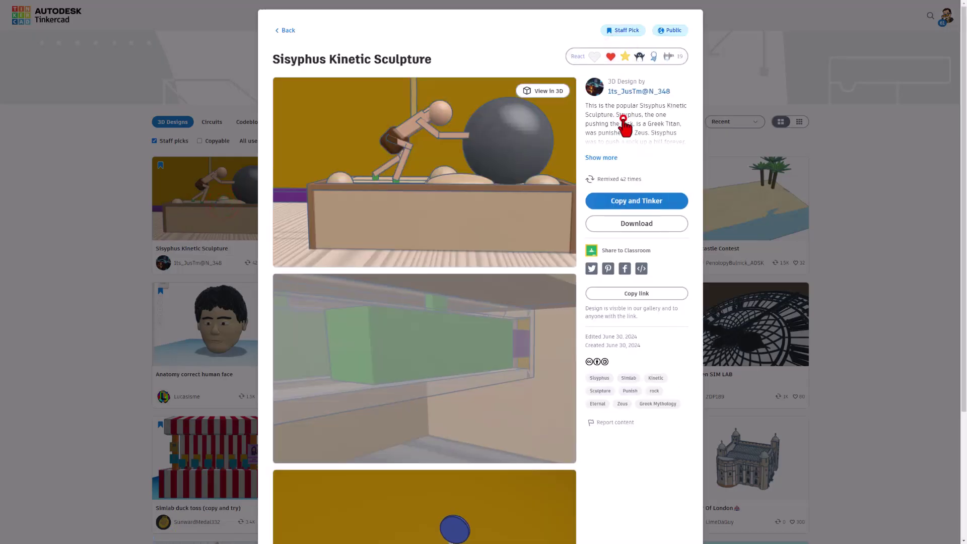
click(185, 83)
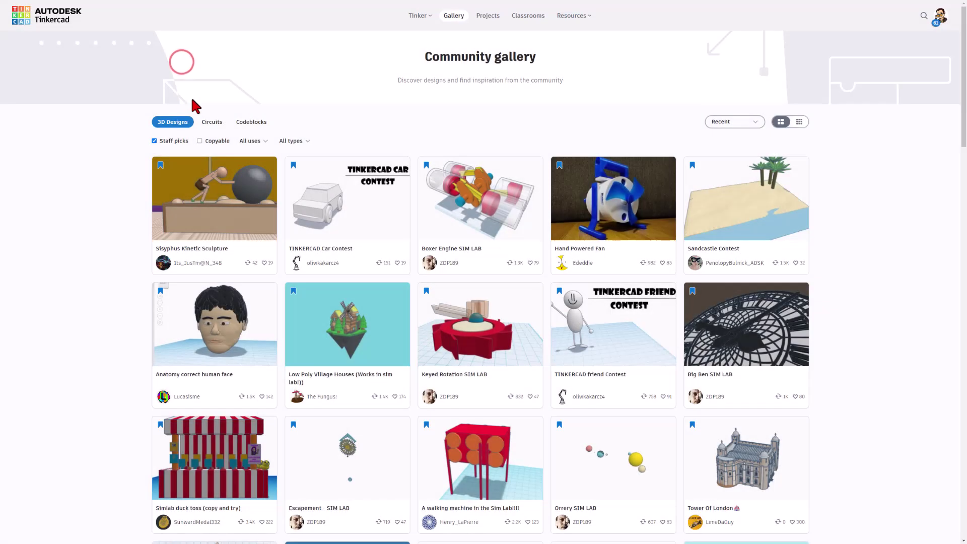
click(154, 141)
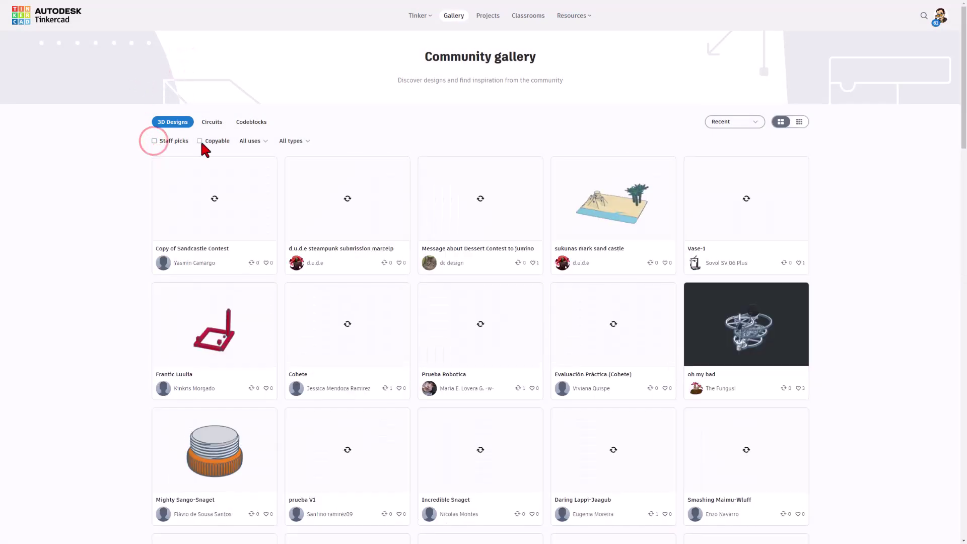
click(800, 122)
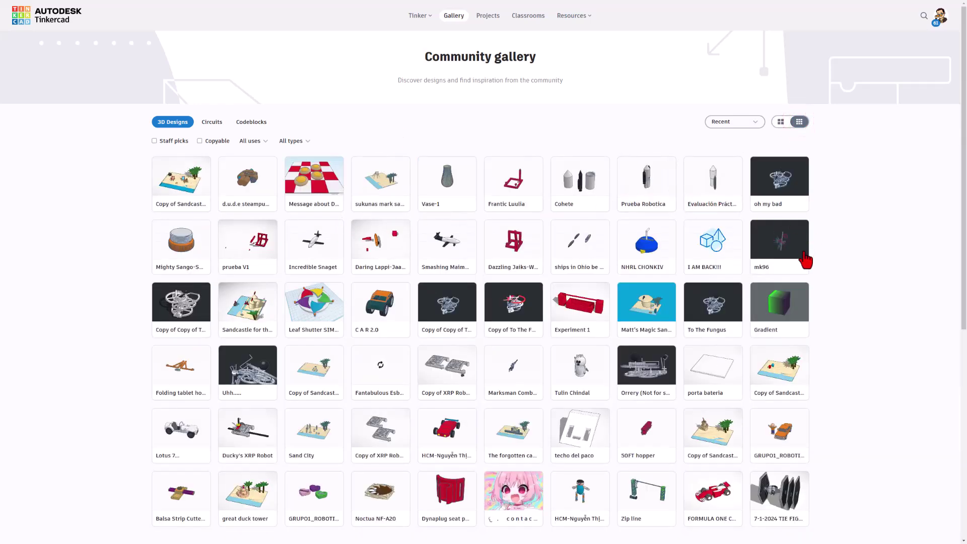
click(303, 251)
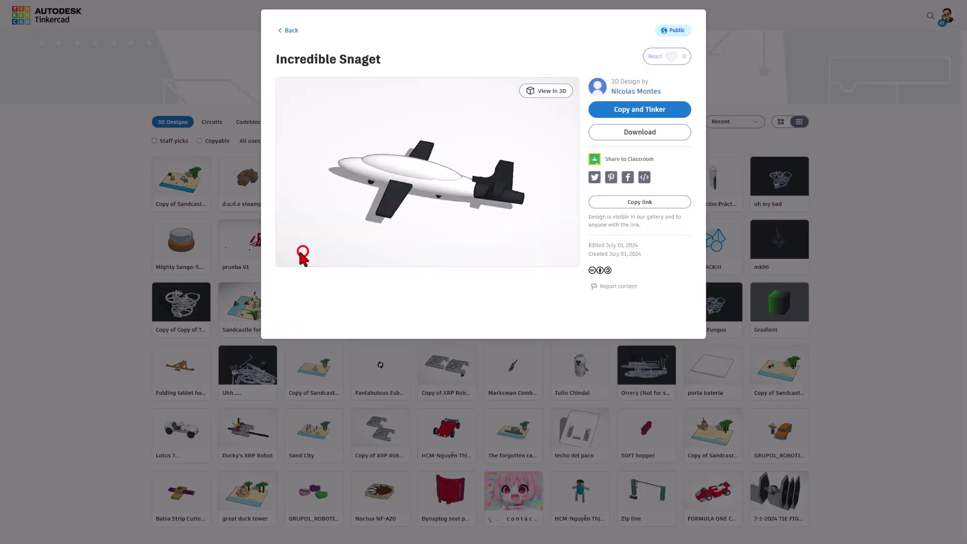
click(655, 57)
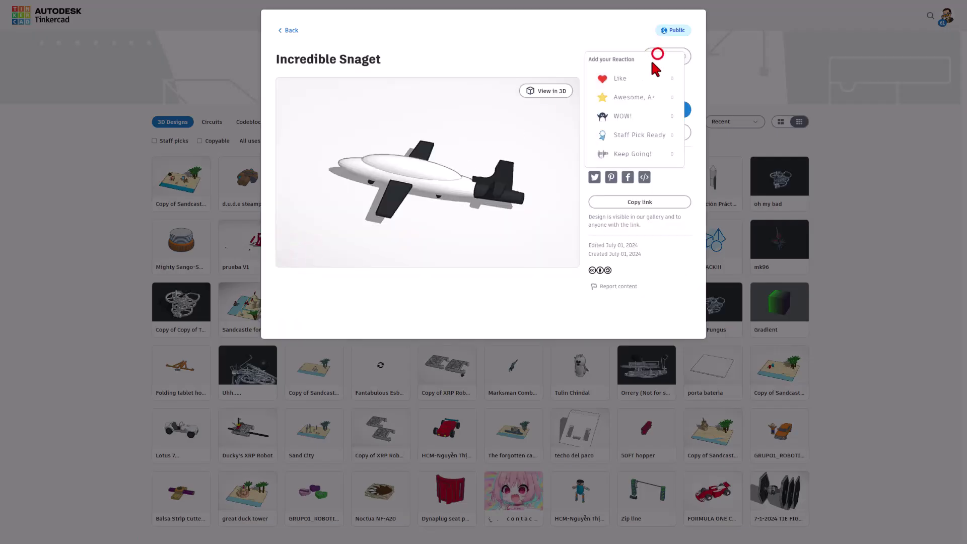
click(634, 97)
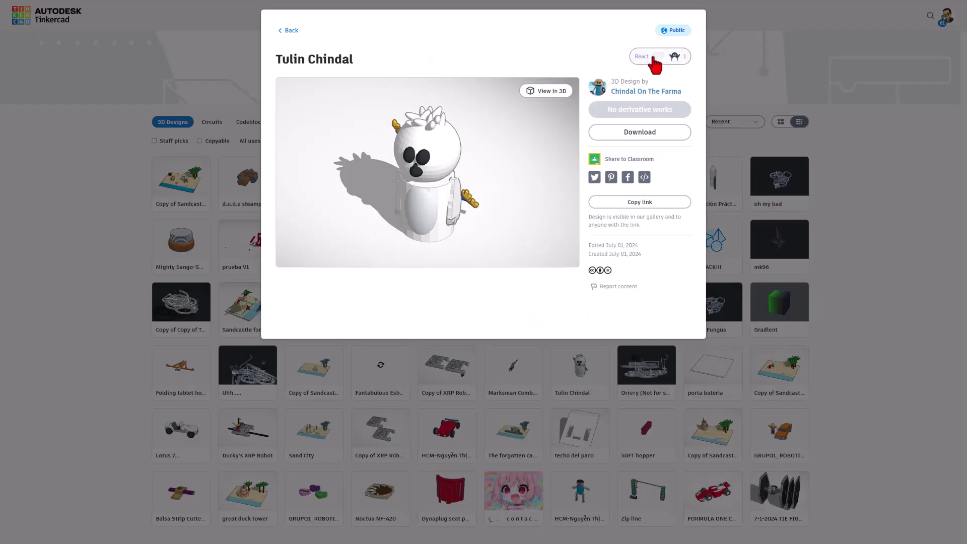
click(654, 56)
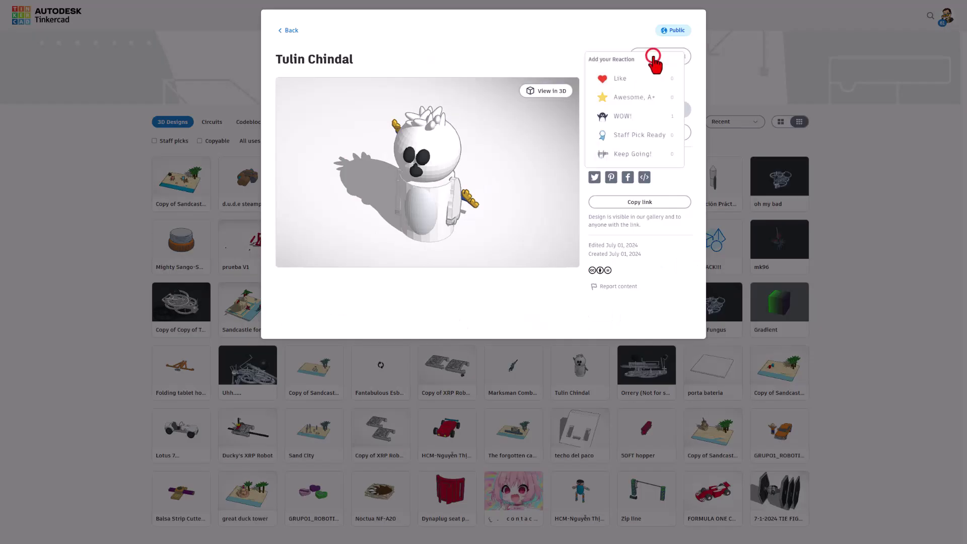
click(630, 97)
click(230, 67)
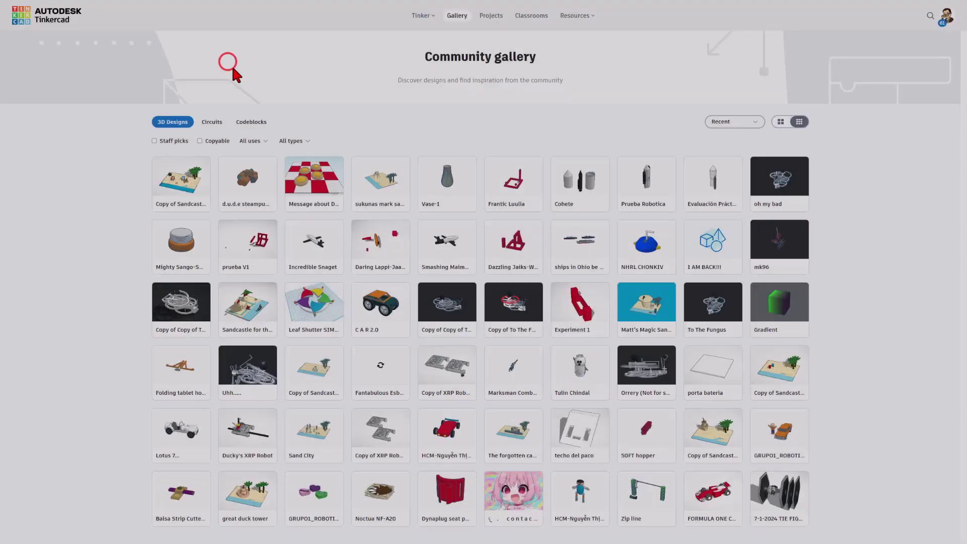
click(929, 15)
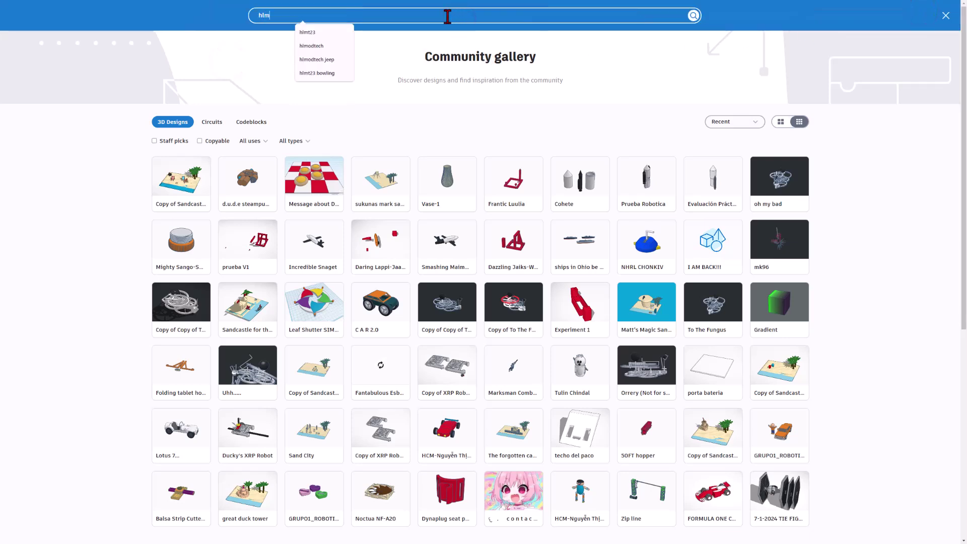
key(Return)
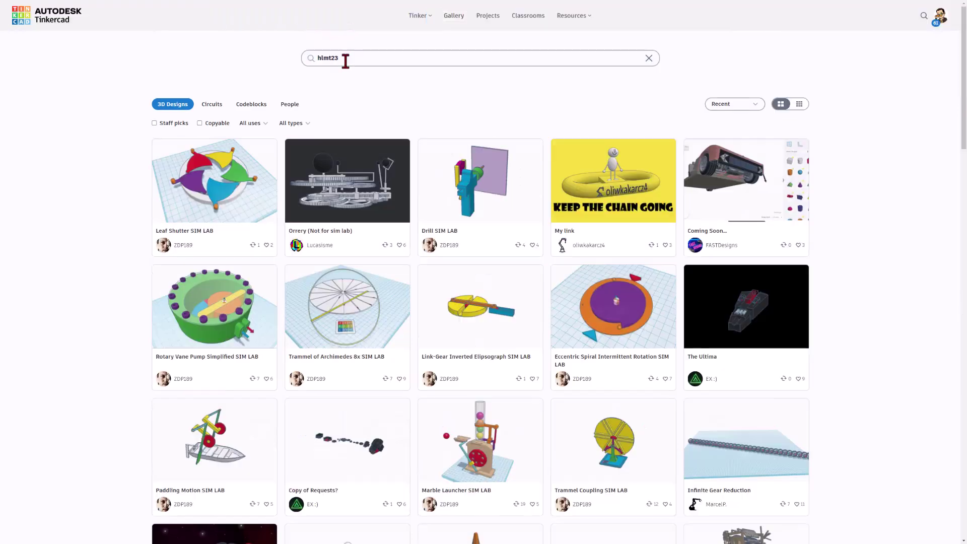
click(352, 198)
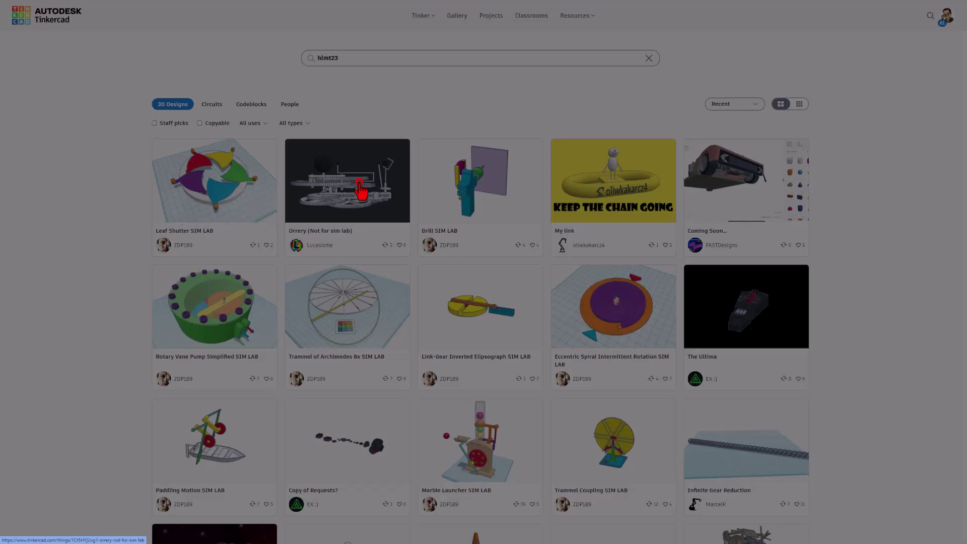
click(636, 51)
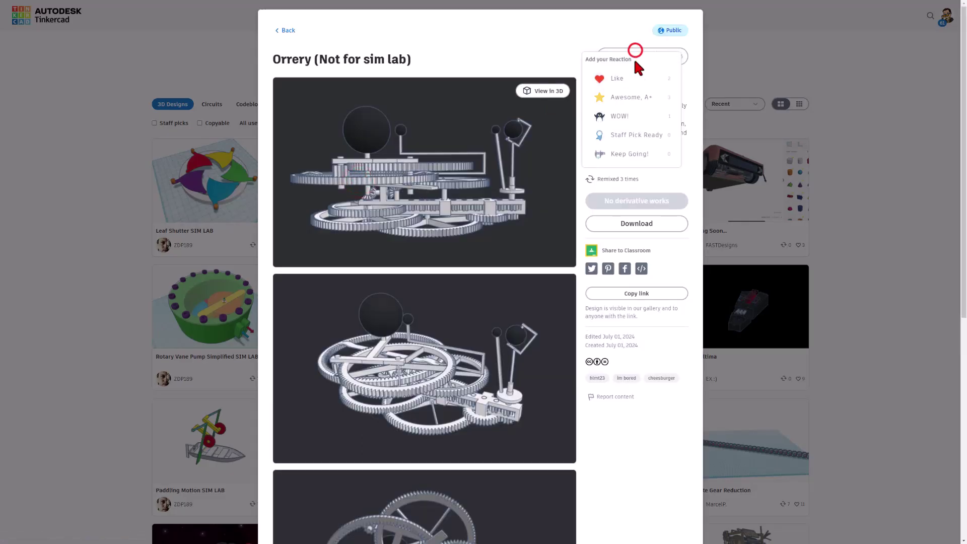
click(632, 99)
click(712, 78)
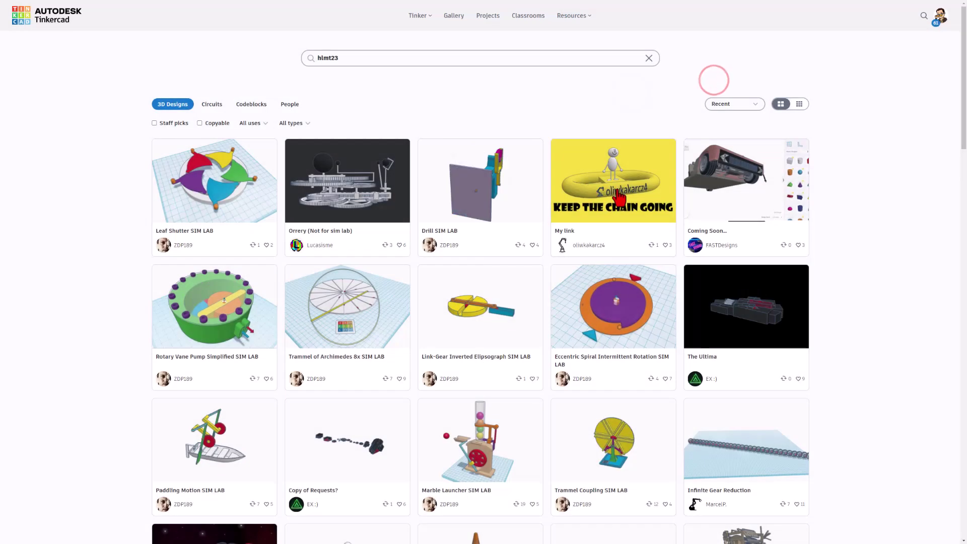
Give My link an Awesome, A+ reaction and scroll down the hlmt23 results
click(617, 191)
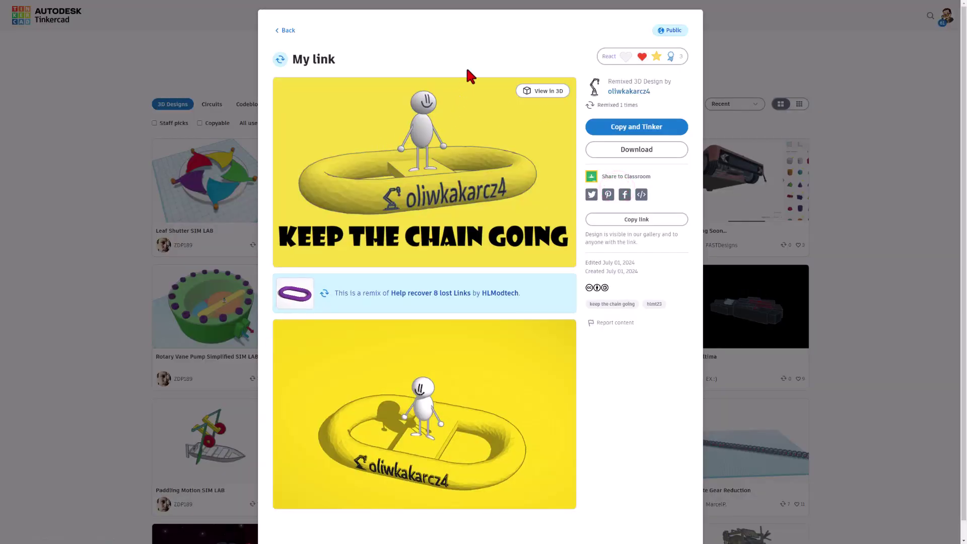
click(638, 57)
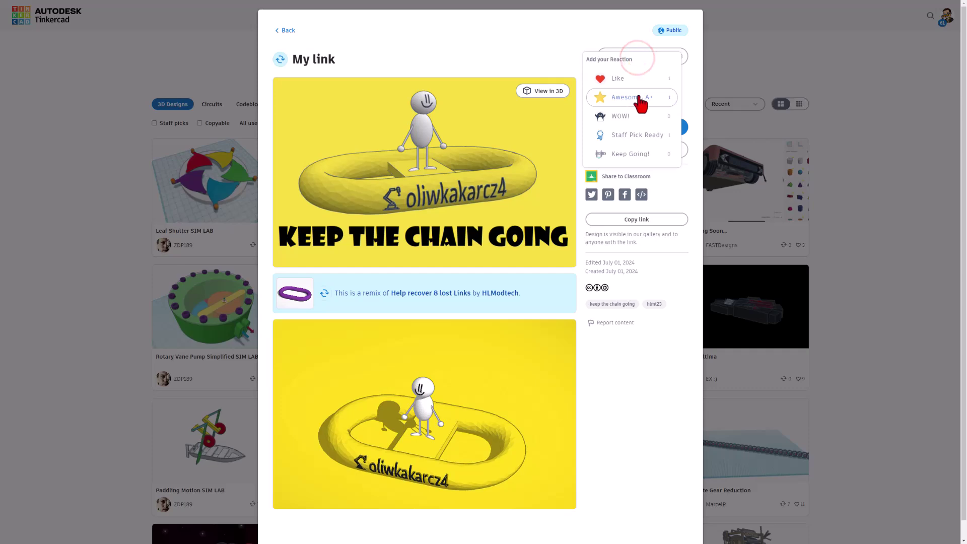
click(638, 97)
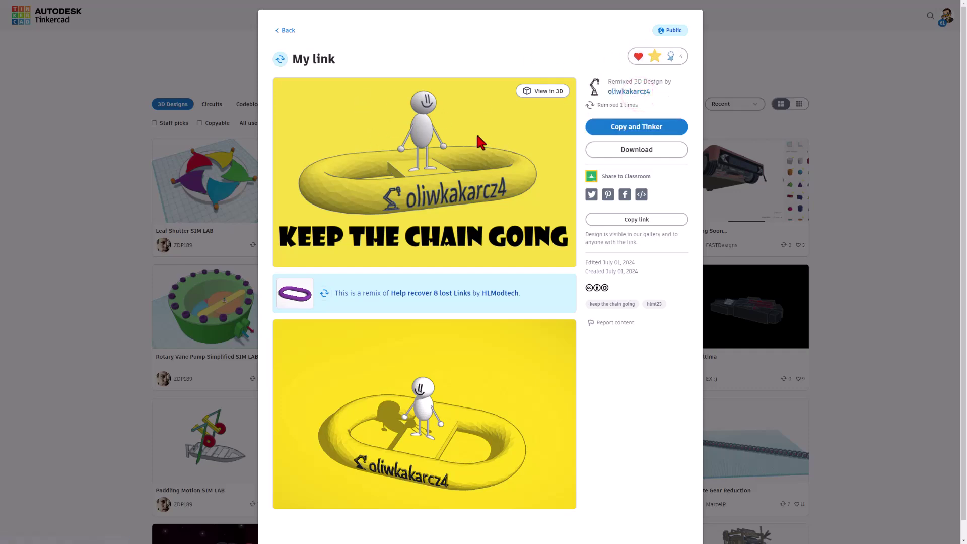
click(241, 65)
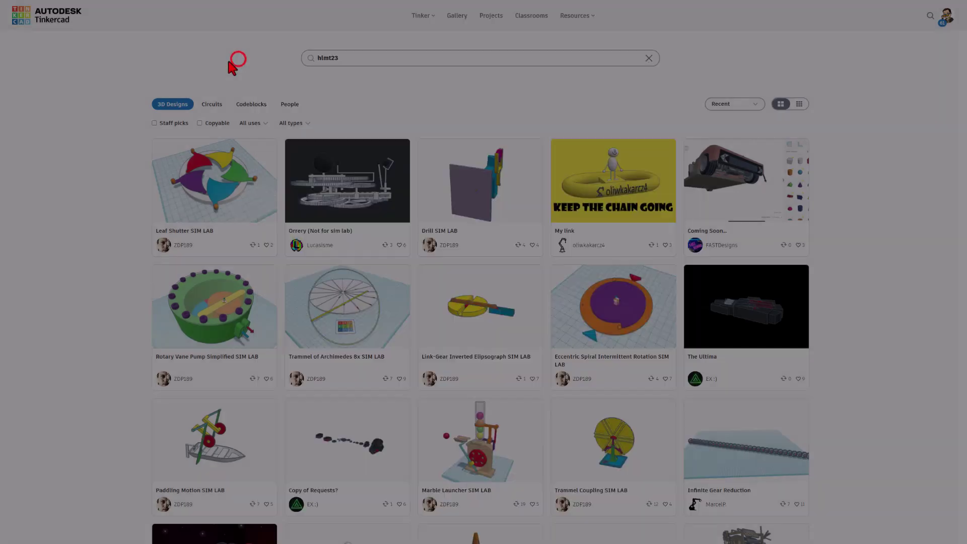
scroll(346, 279, down, 1)
scroll(347, 280, down, 10)
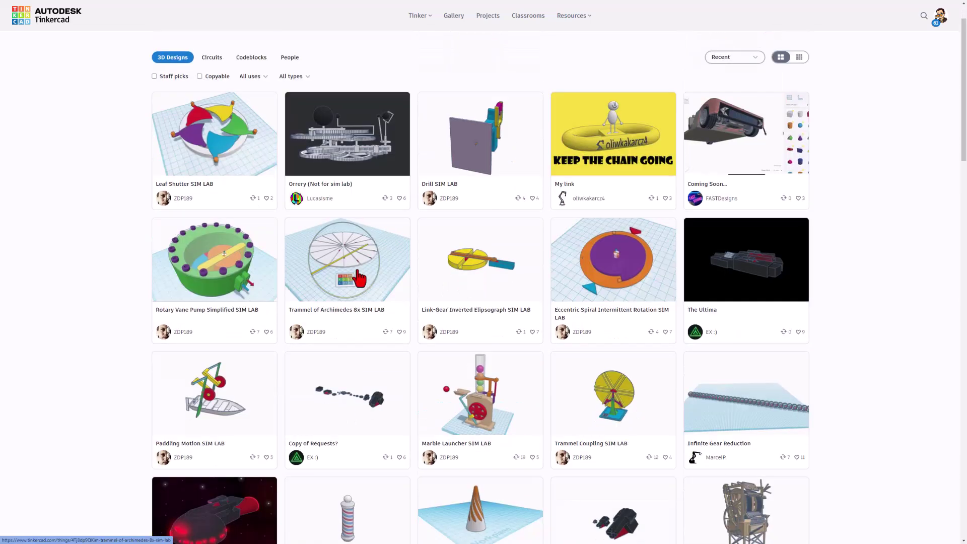
scroll(356, 280, down, 4)
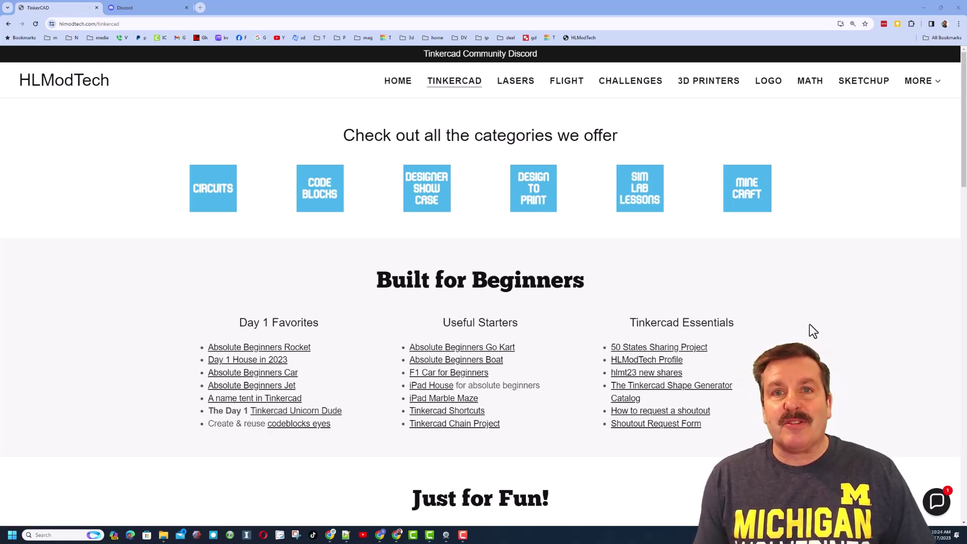
click(938, 500)
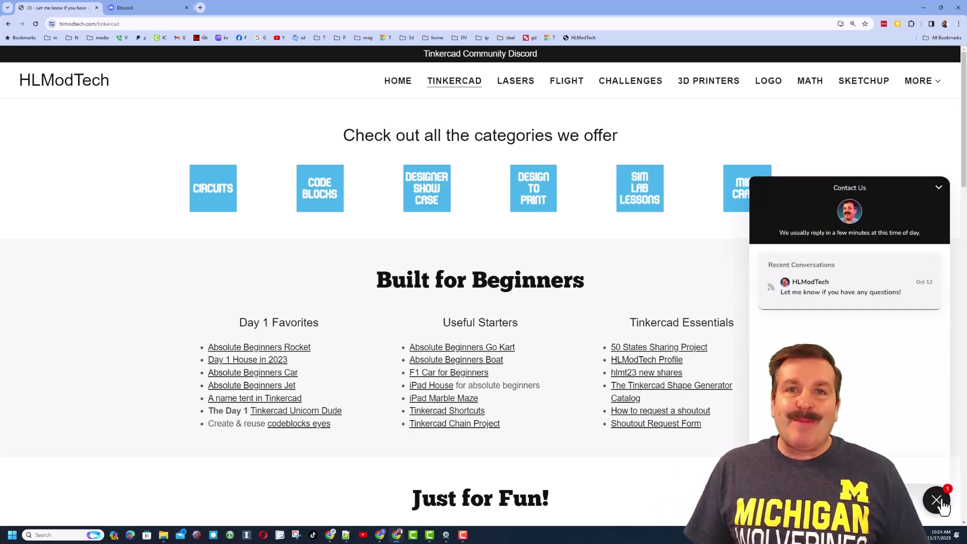
click(938, 500)
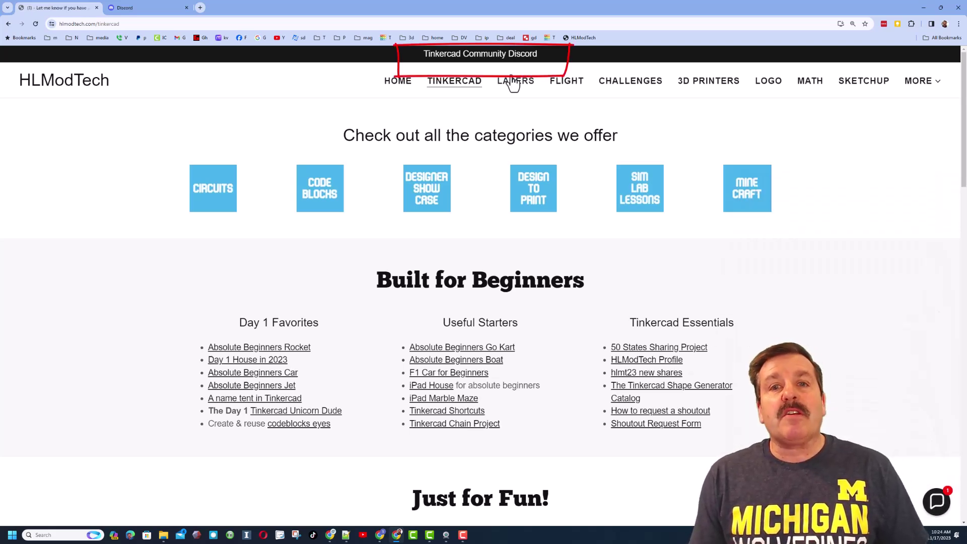
Follow the 'Tinkercad Community Discord' banner to the server's invite page in a new tab
click(510, 54)
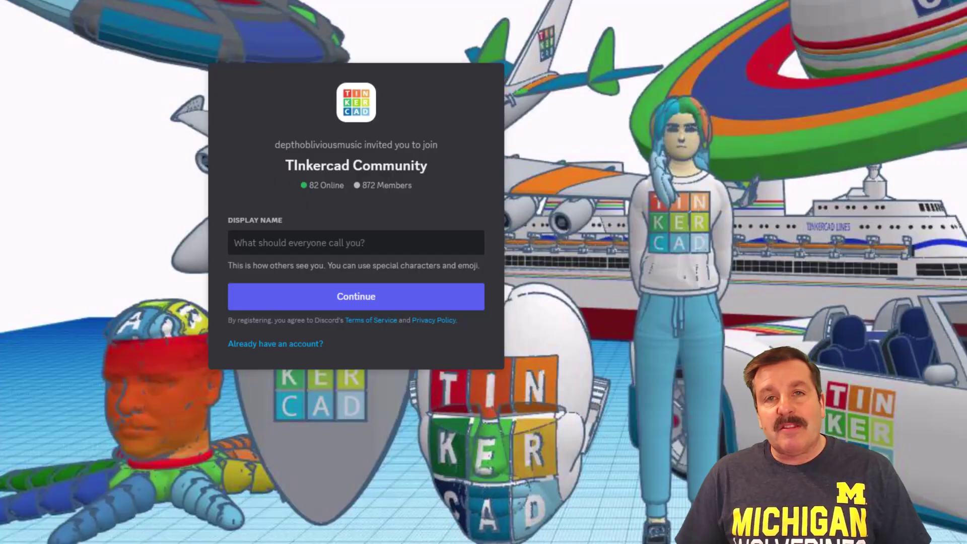